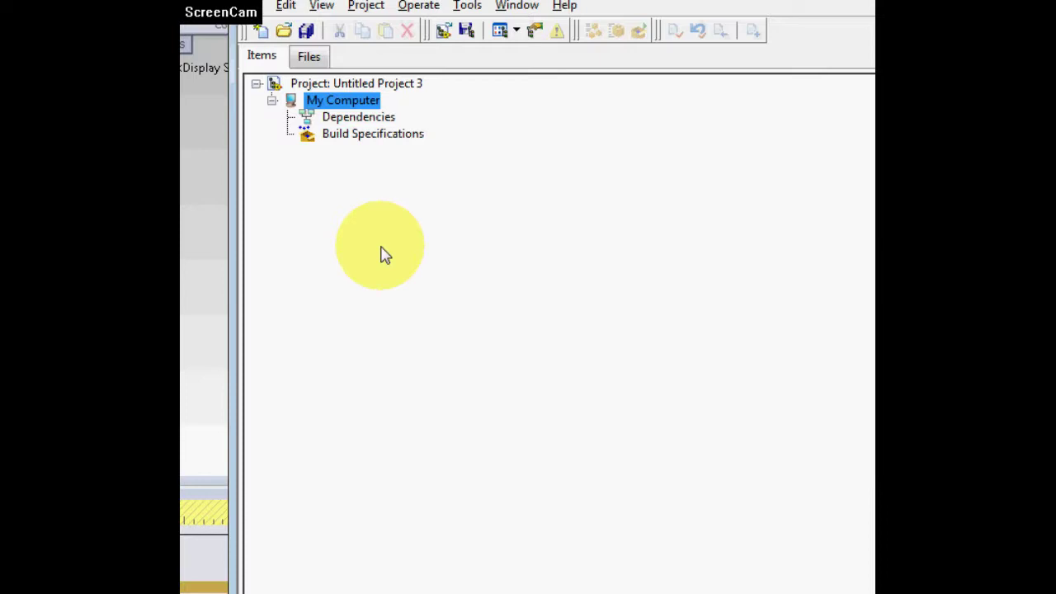
Import the motors from the SolidWorks assembly slide.SLDASM into My Computer and expand the imported assembly
right_click(346, 100)
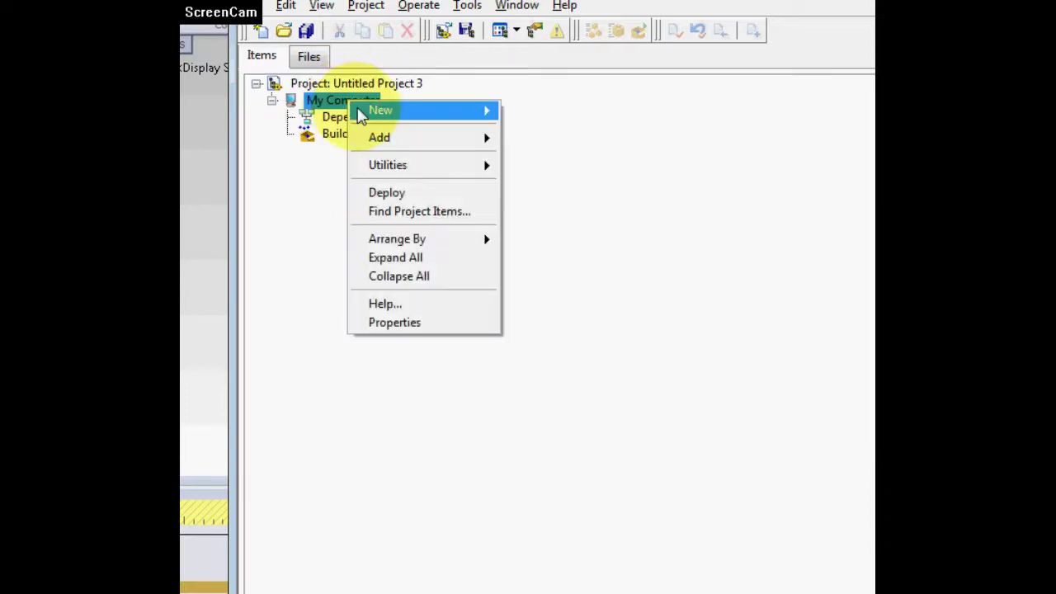
mouse_move(363, 113)
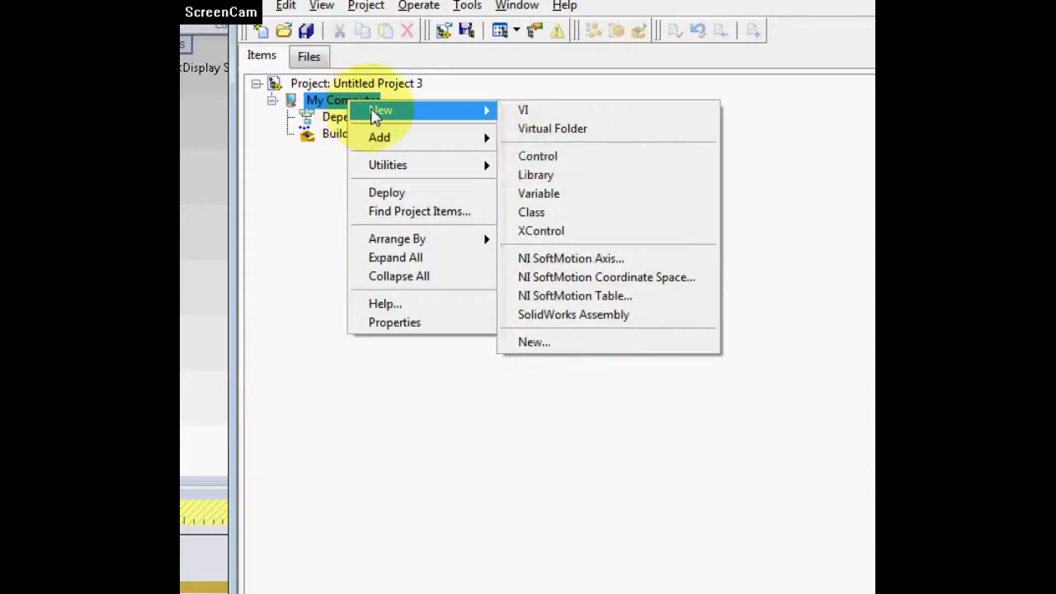
click(558, 323)
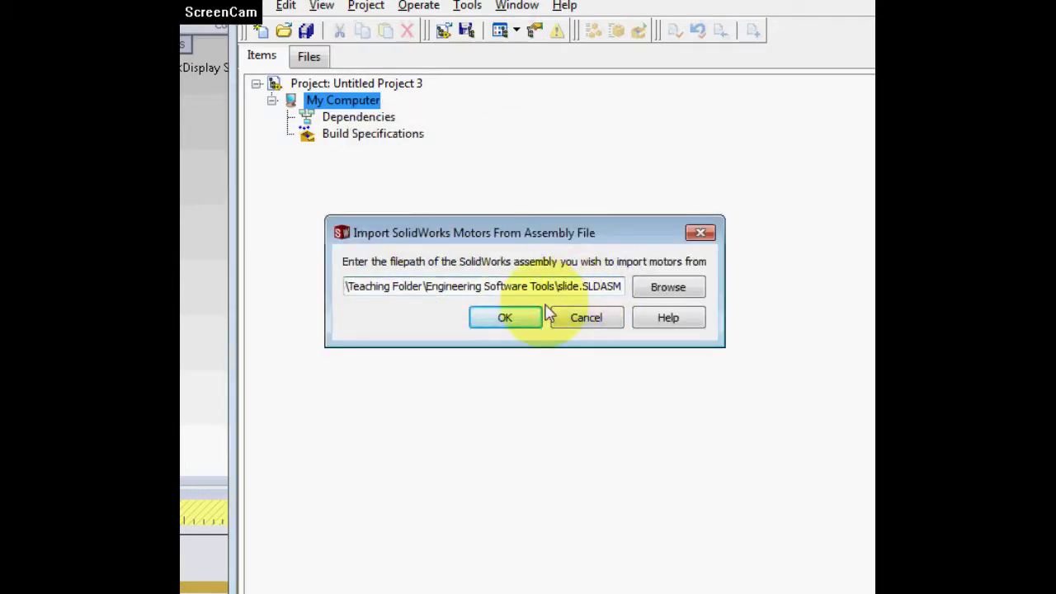
click(493, 318)
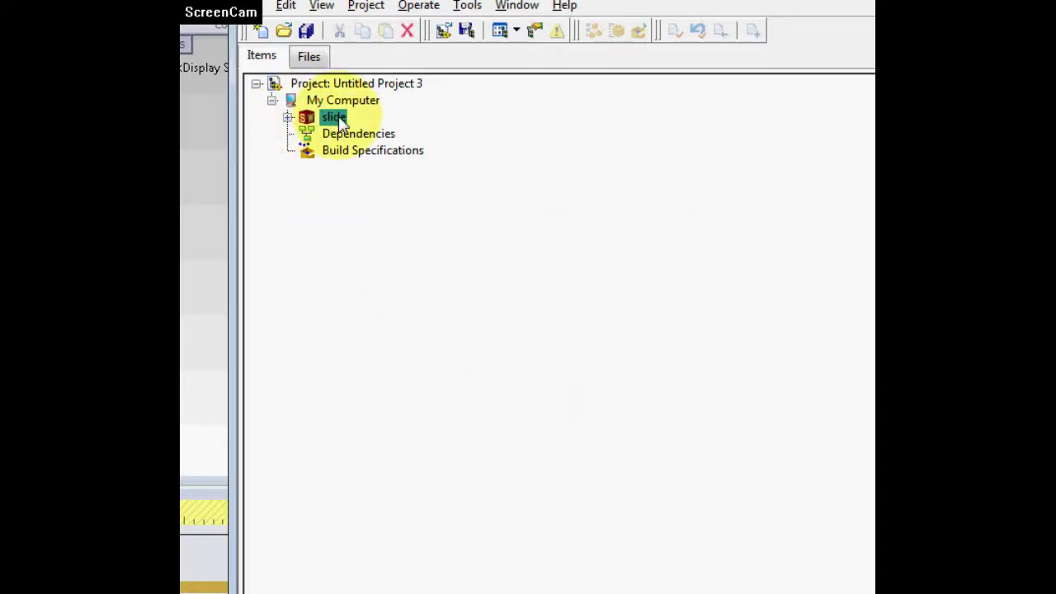
click(288, 118)
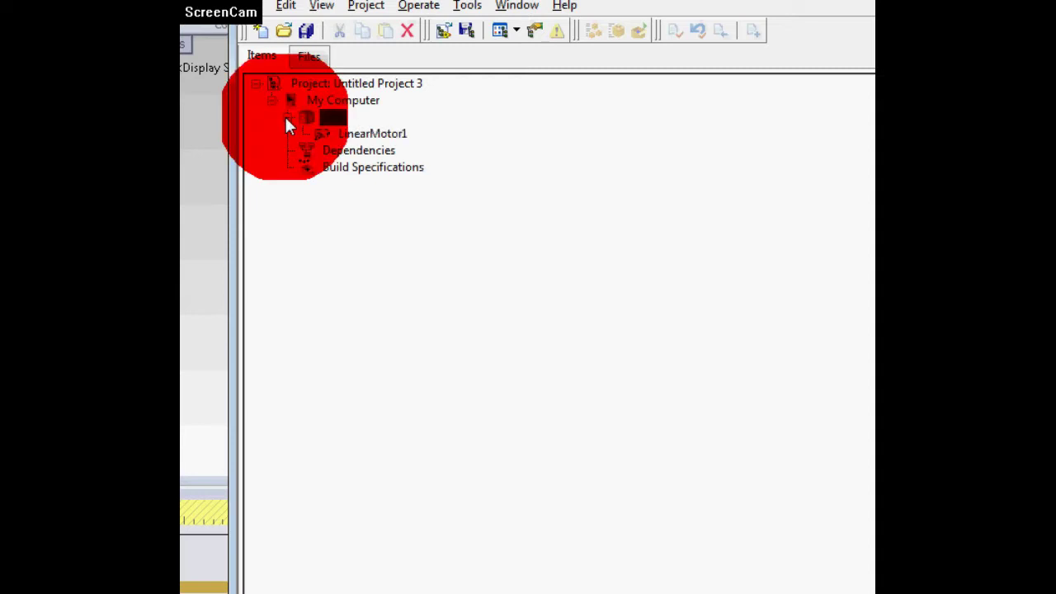
click(350, 138)
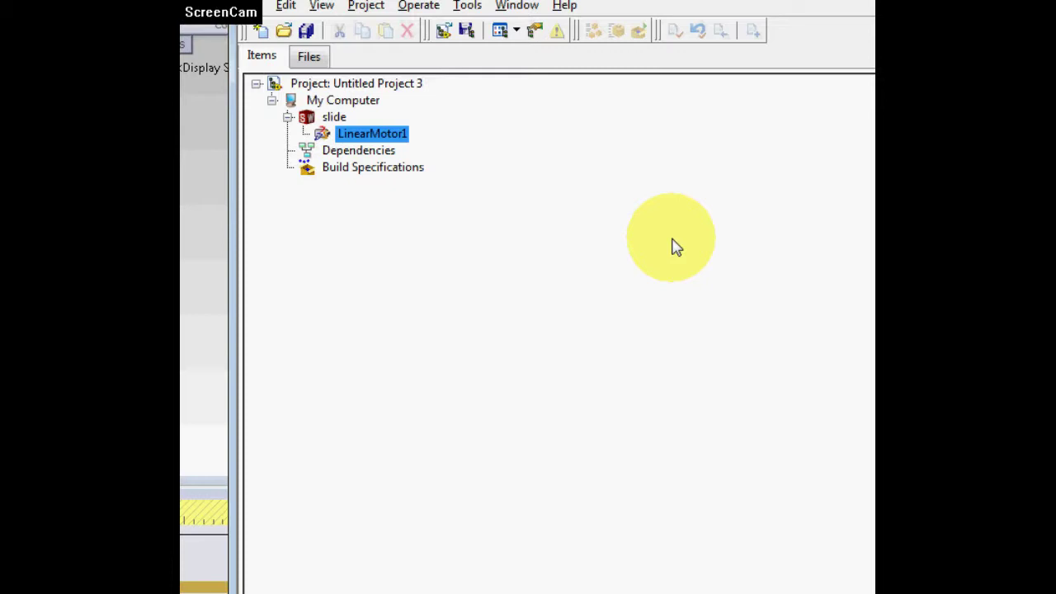
right_click(349, 134)
click(346, 236)
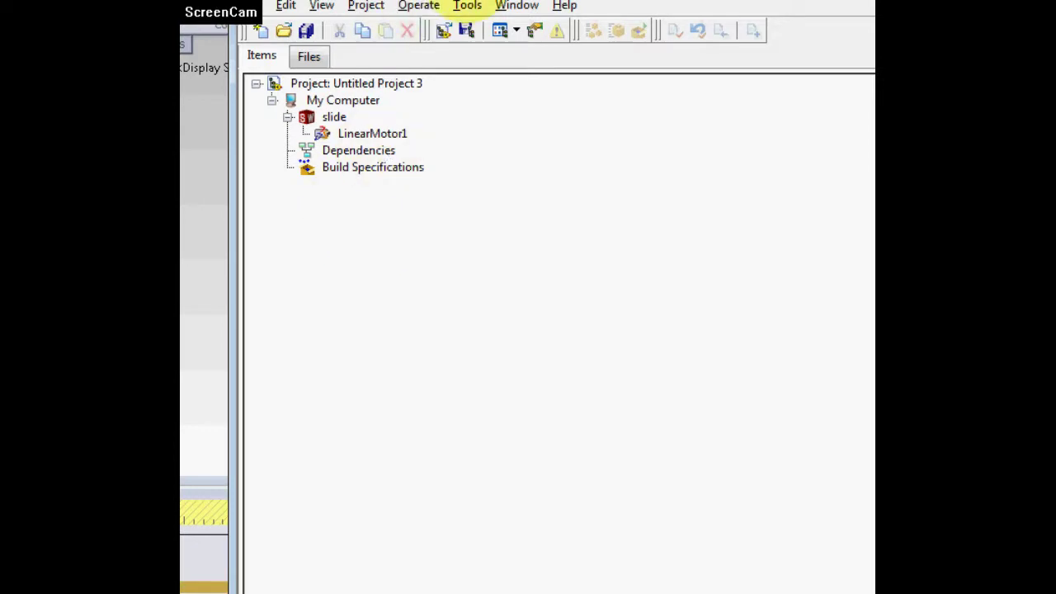
Add a new NI SoftMotion axis to My Computer, bound to the SolidWorks LinearMotor1
drag(466, 4, 433, 25)
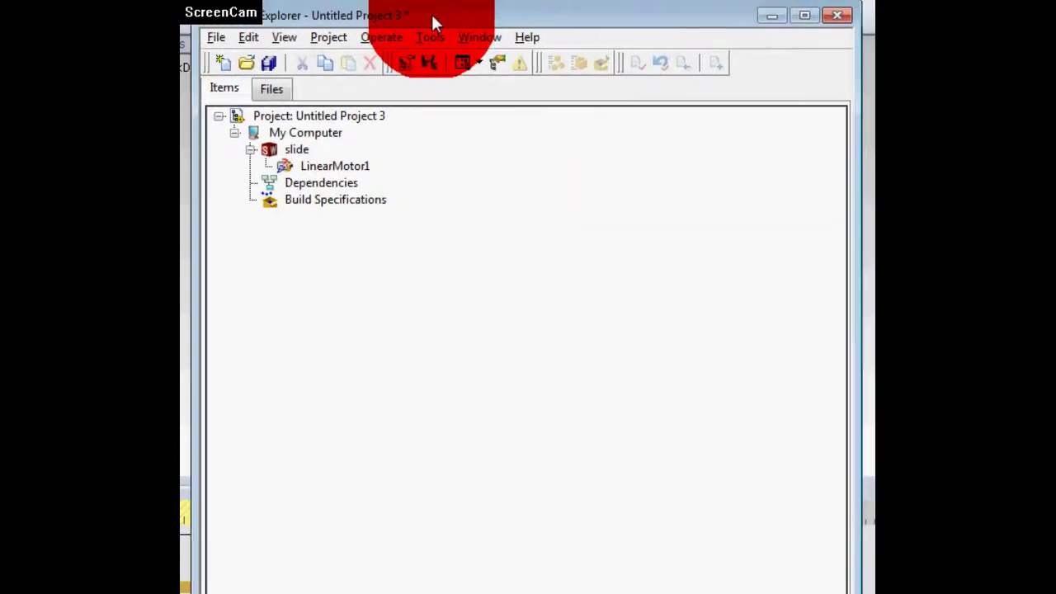
right_click(302, 137)
mouse_move(310, 140)
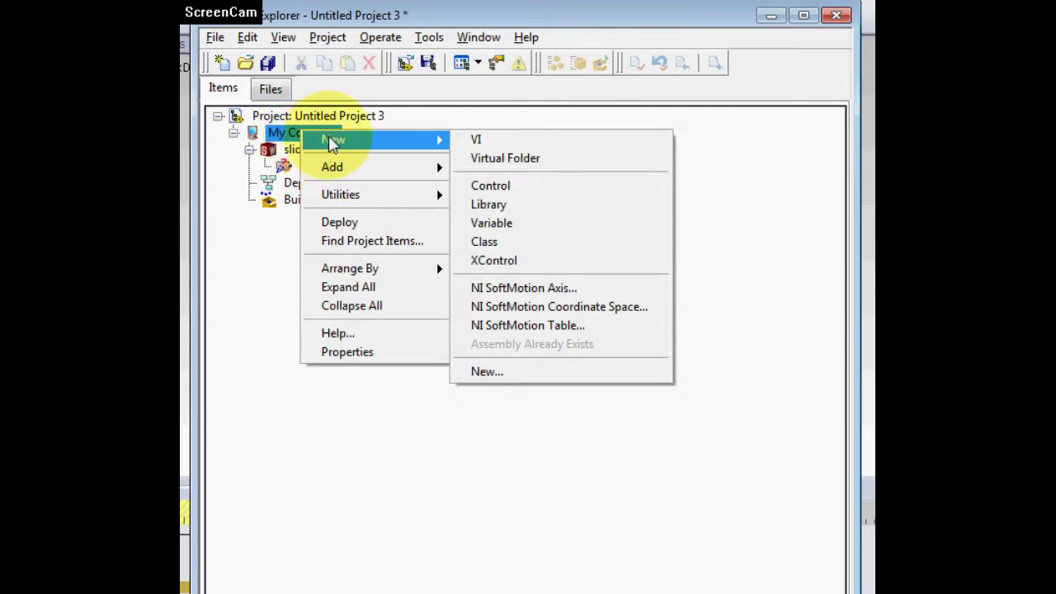
click(509, 290)
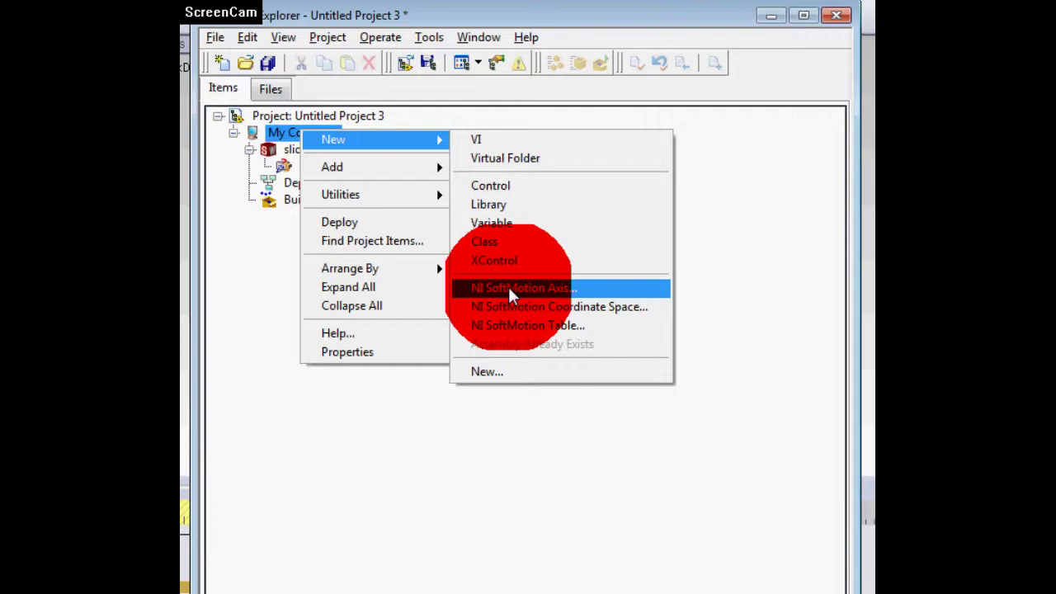
click(367, 378)
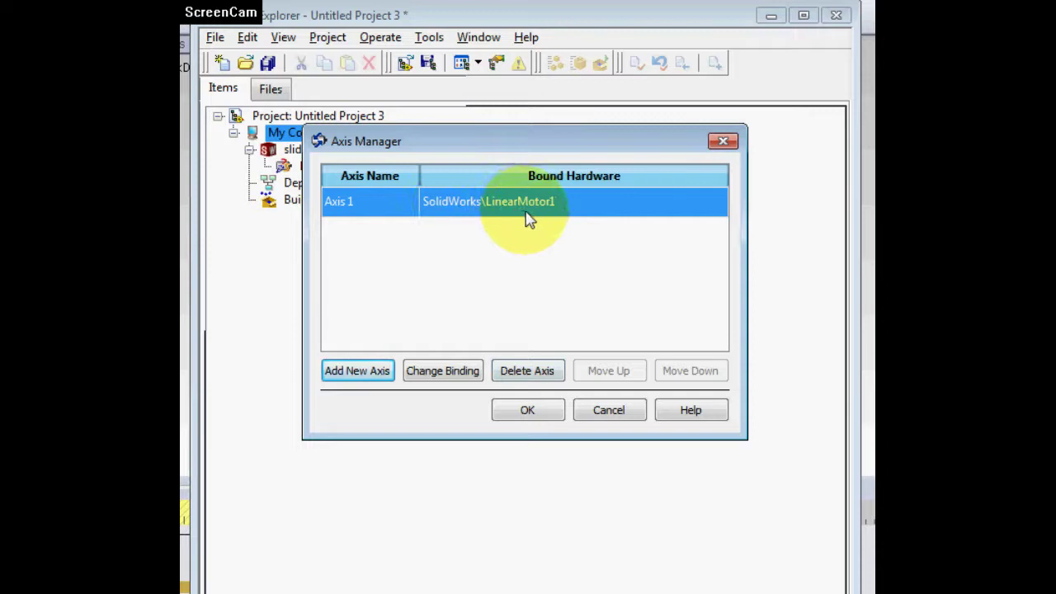
click(526, 411)
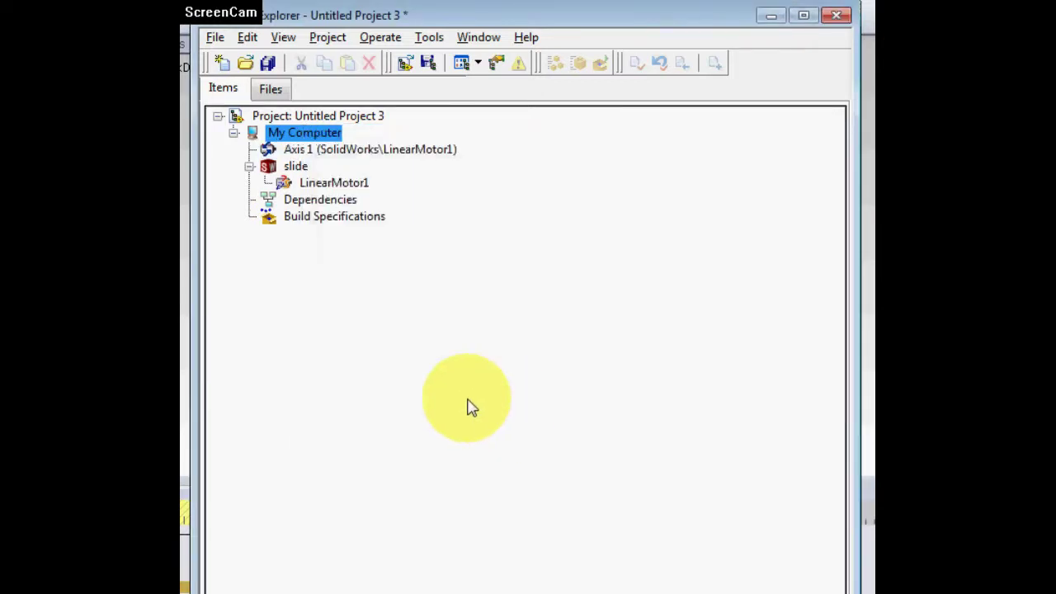
Ensure My Computer's Scan Engine uses a 10 ms scan period and starts on deploy, and accept its properties
right_click(281, 133)
click(366, 354)
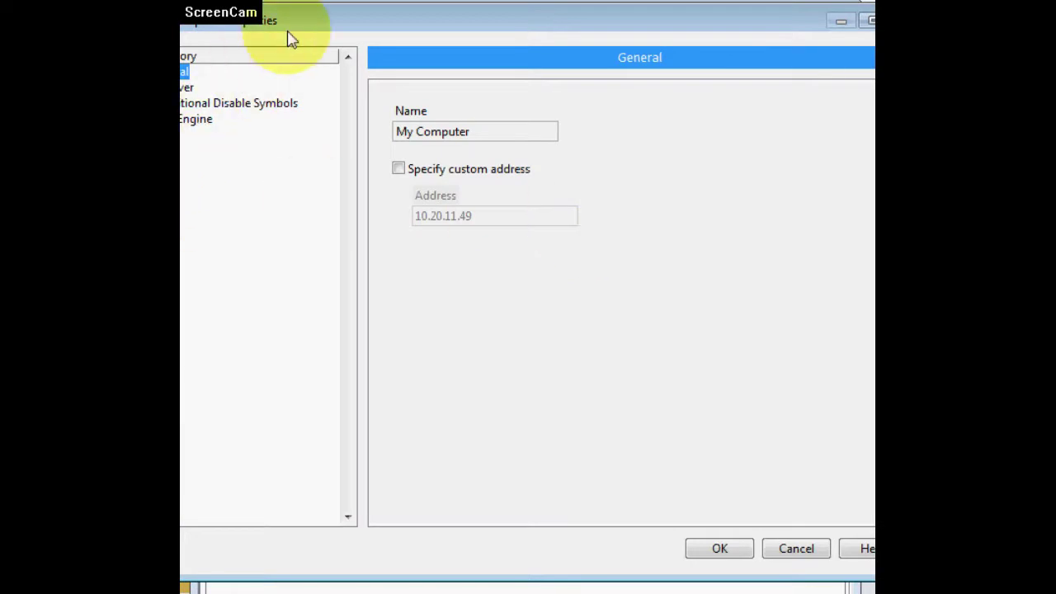
drag(288, 24, 345, 30)
click(241, 122)
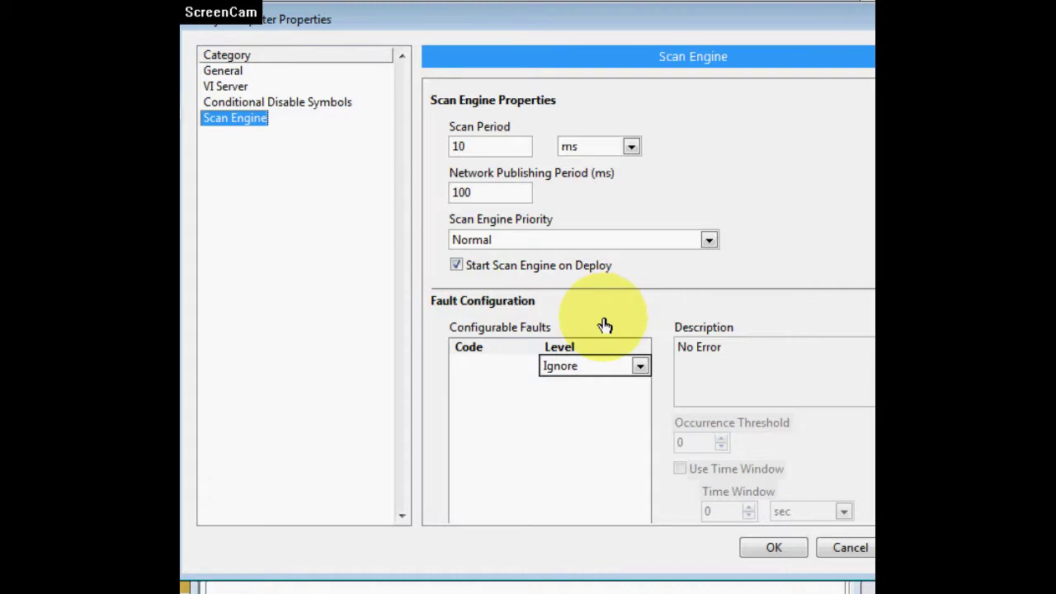
click(772, 548)
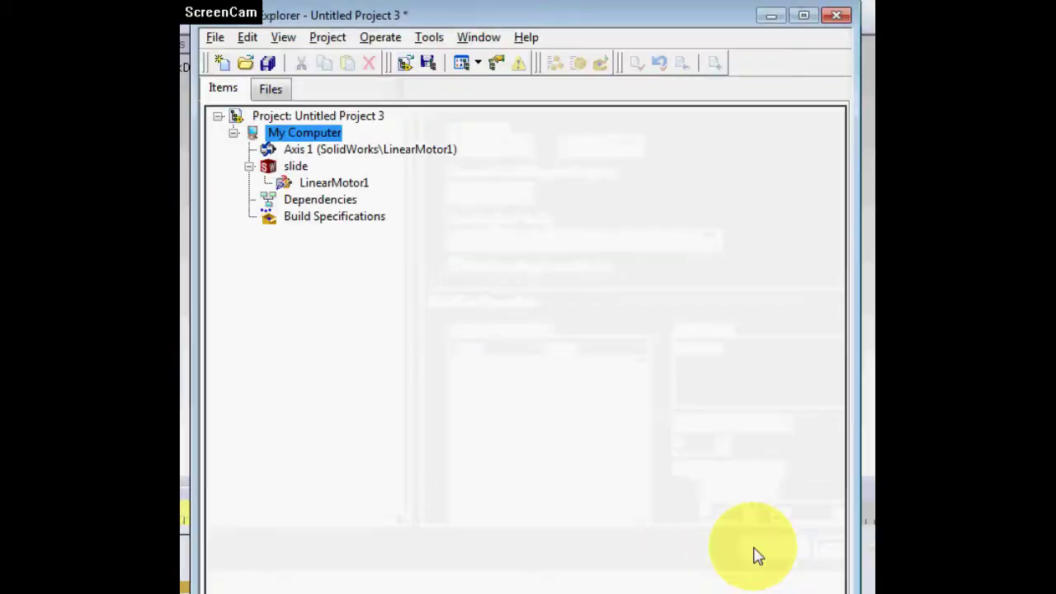
right_click(288, 153)
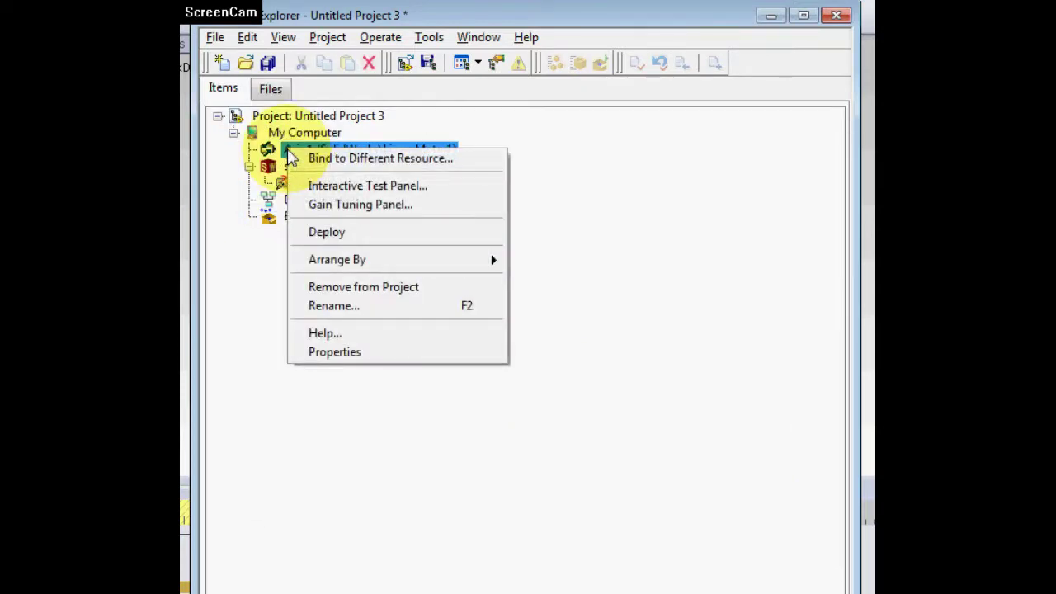
click(250, 314)
right_click(293, 183)
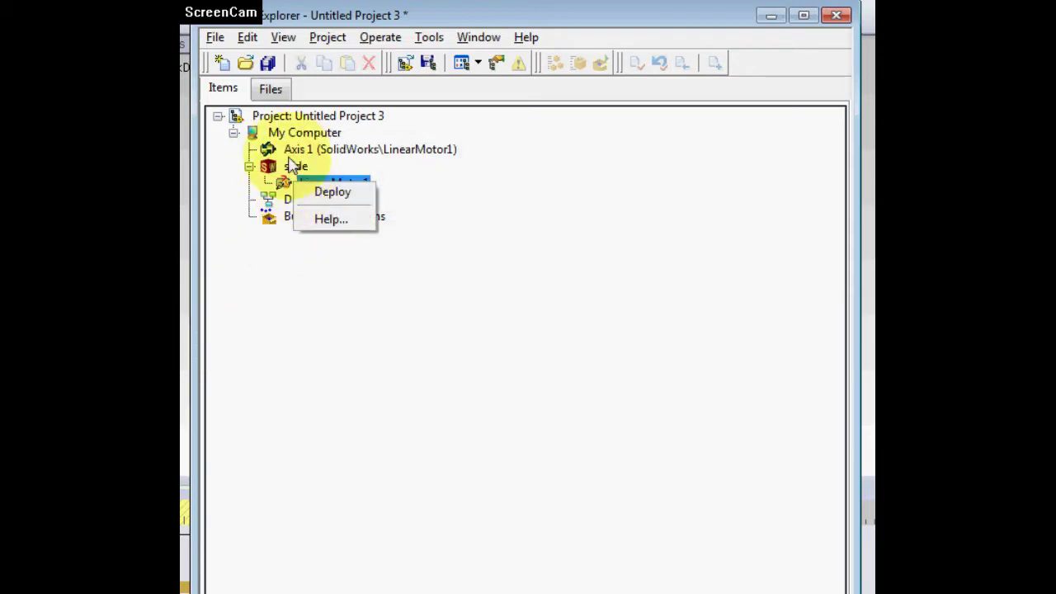
Enable the drive on transition to active mode in the general settings of Axis 1 and accept the configuration
right_click(289, 150)
click(366, 350)
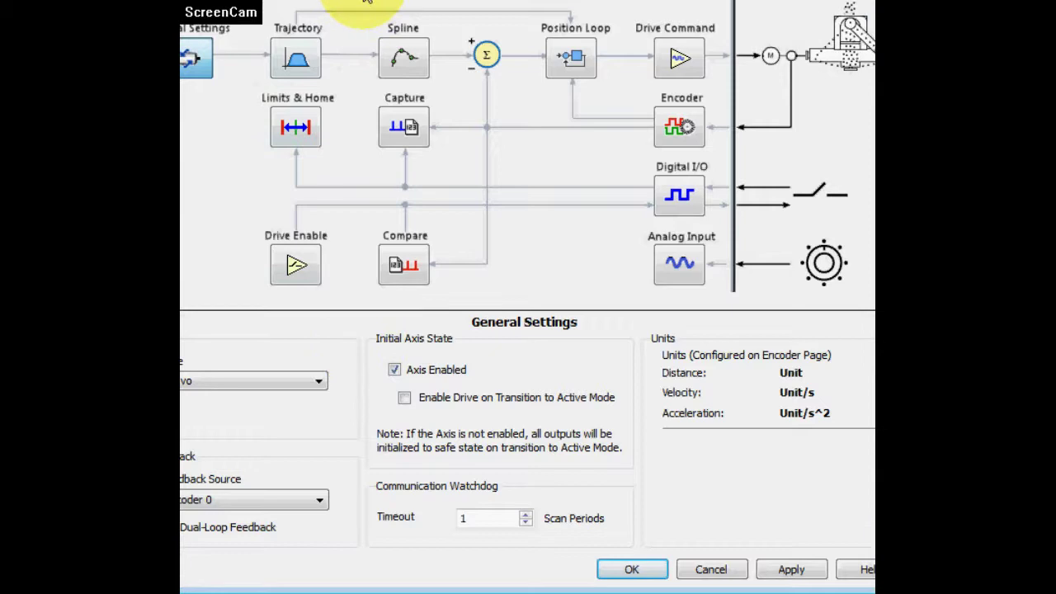
drag(365, 0, 415, 12)
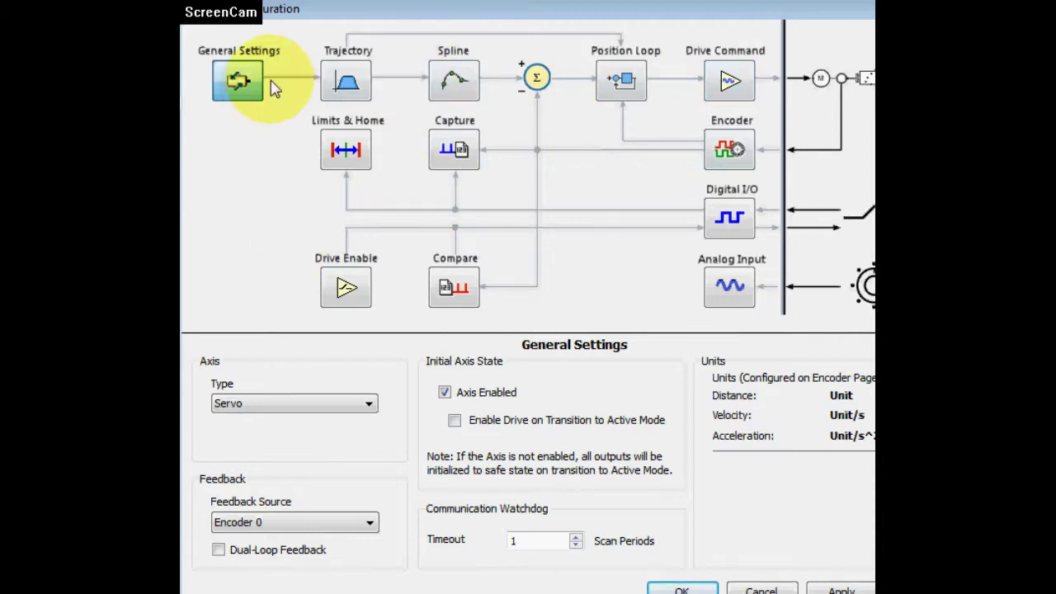
click(238, 81)
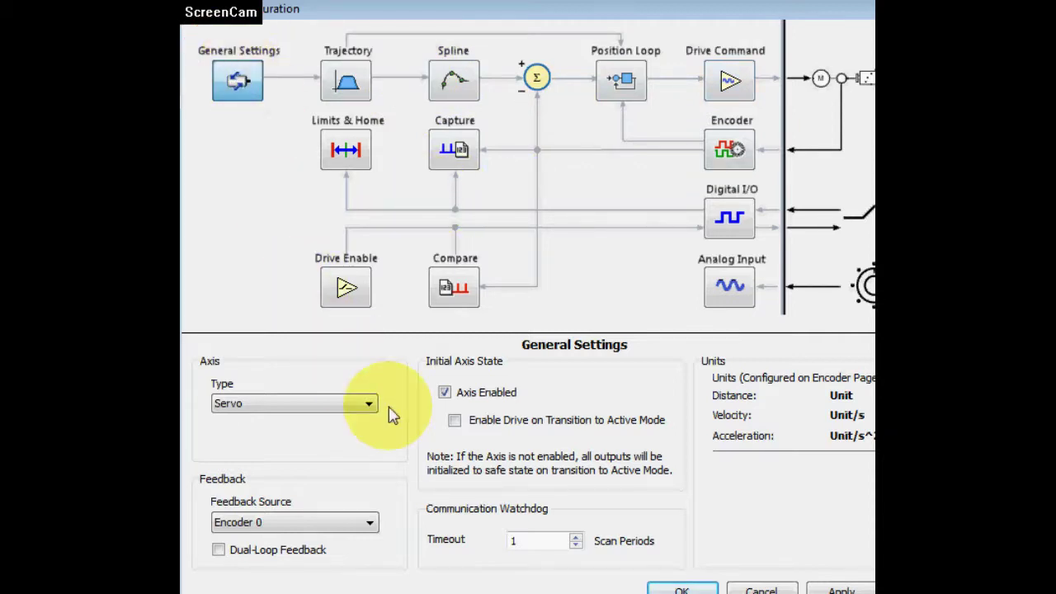
click(455, 421)
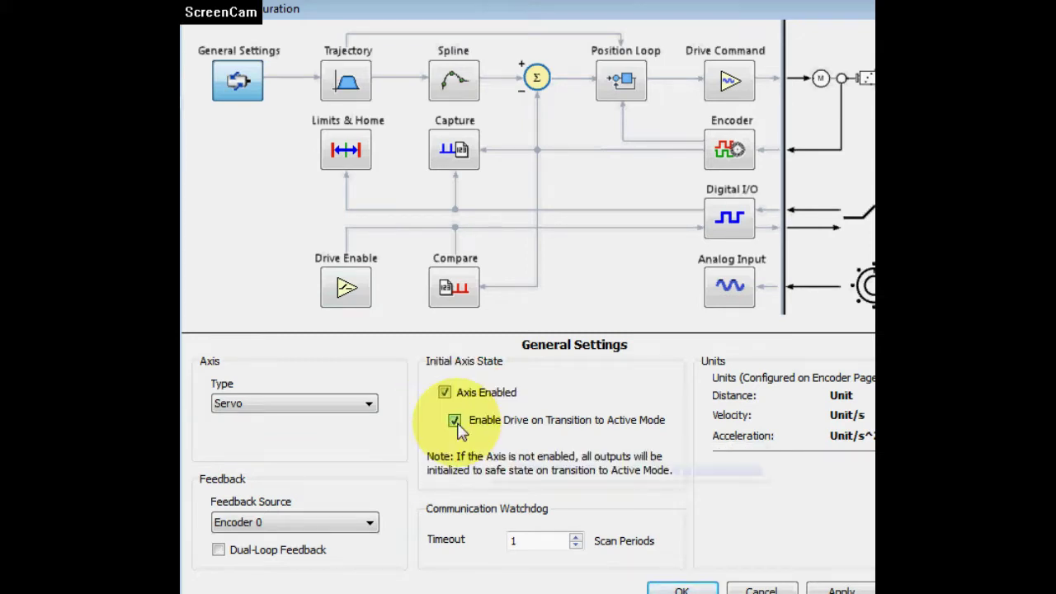
click(681, 589)
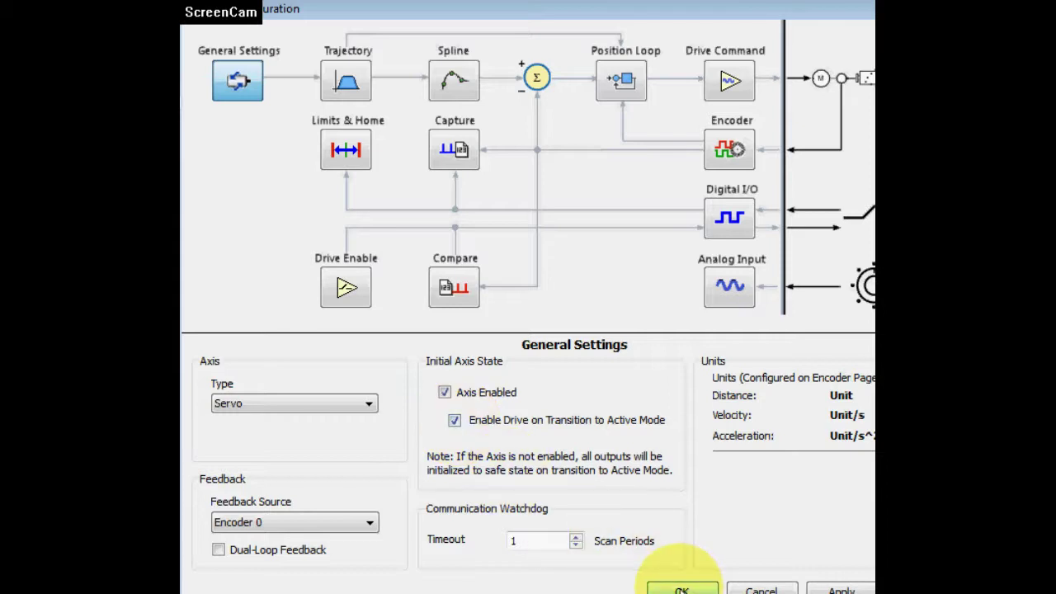
click(681, 589)
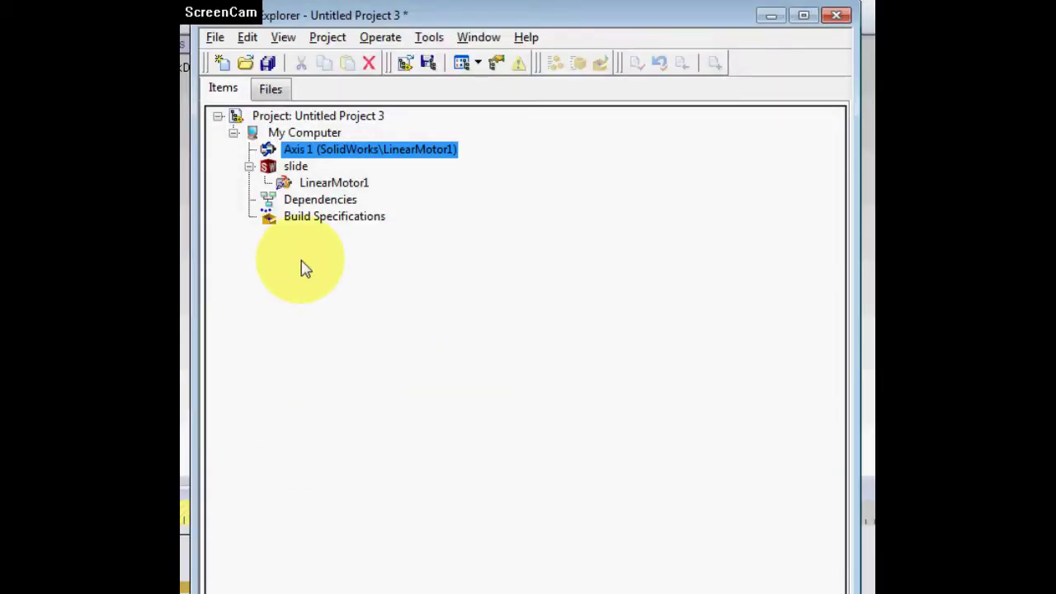
Set the slide assembly's maximum step size to 0.001 sec in its motion study properties
right_click(288, 172)
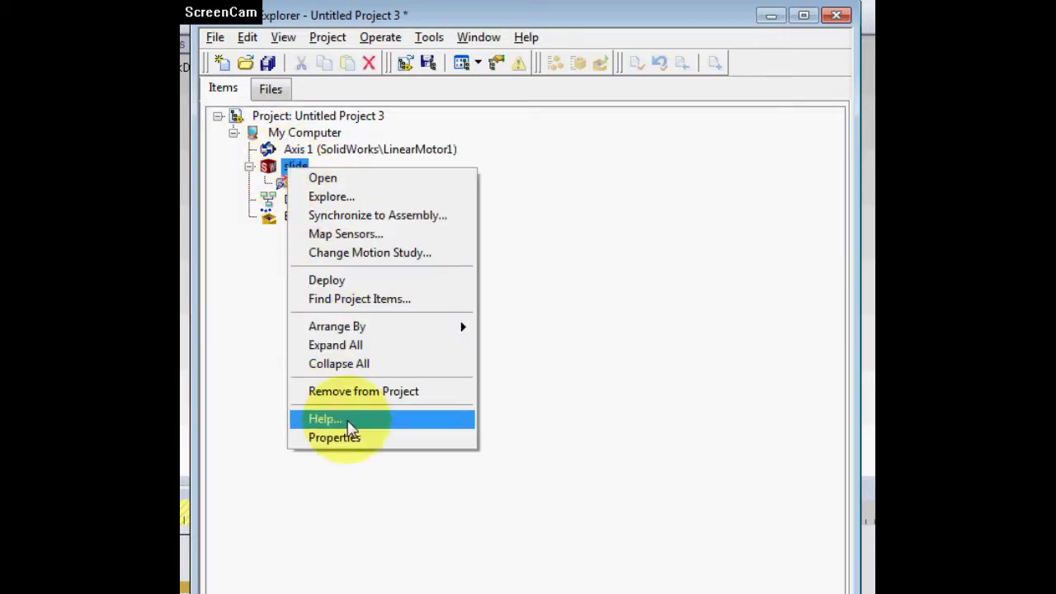
click(347, 439)
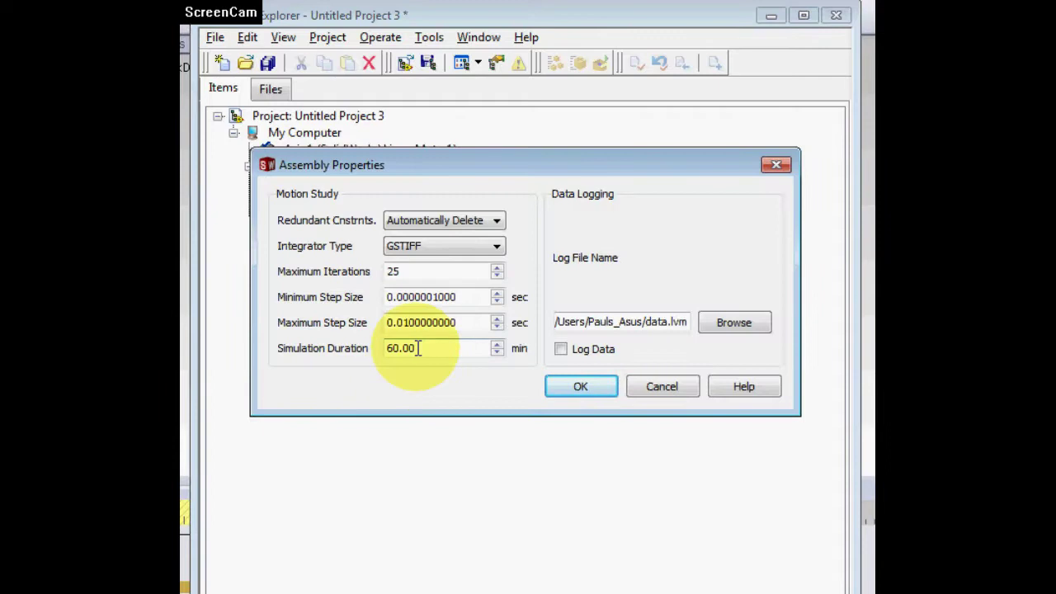
click(405, 325)
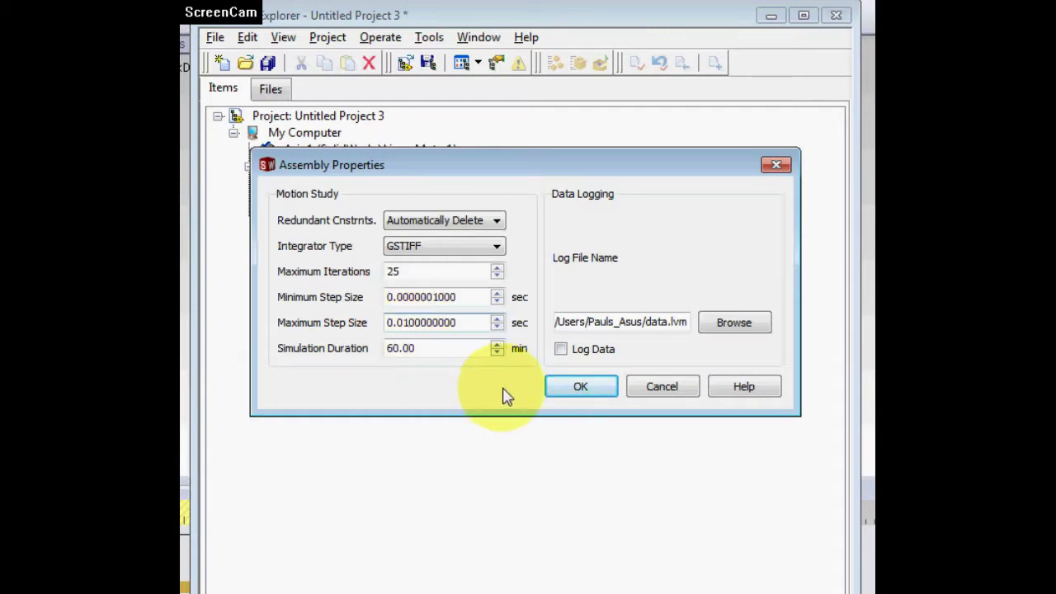
click(415, 322)
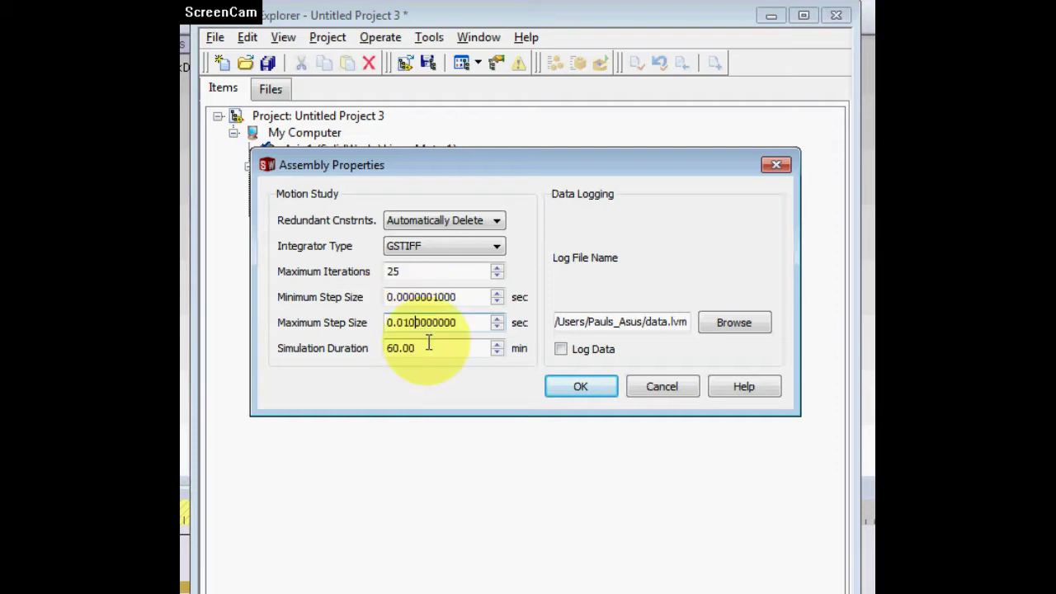
key(BackSpace)
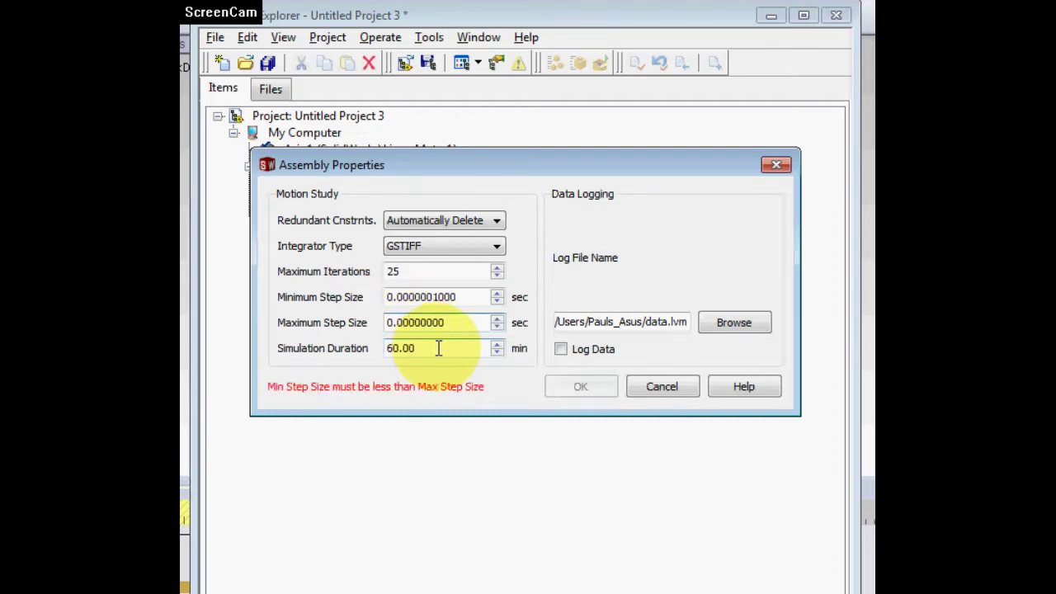
text(1)
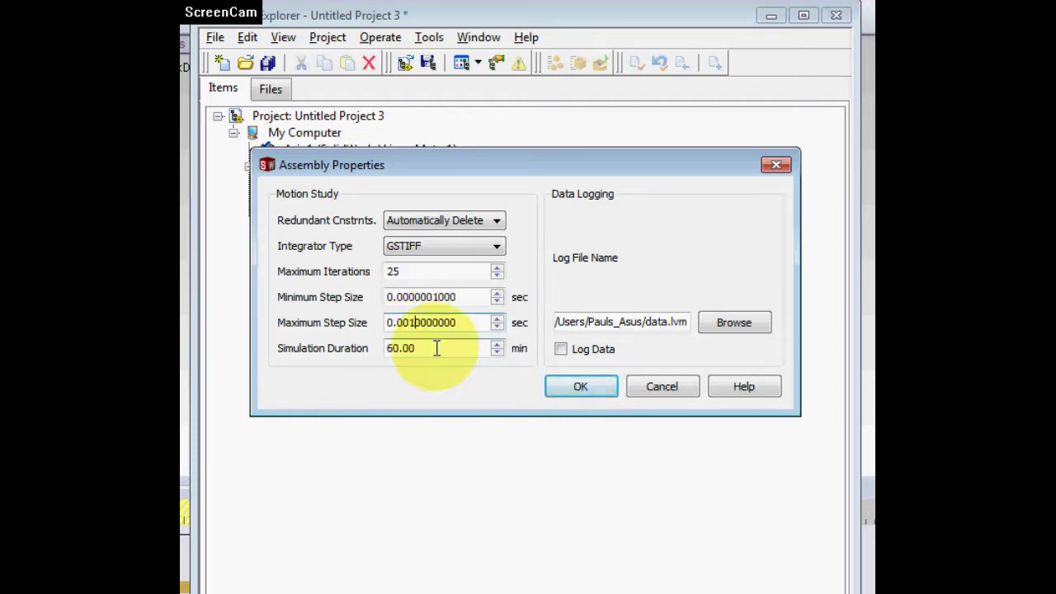
click(564, 388)
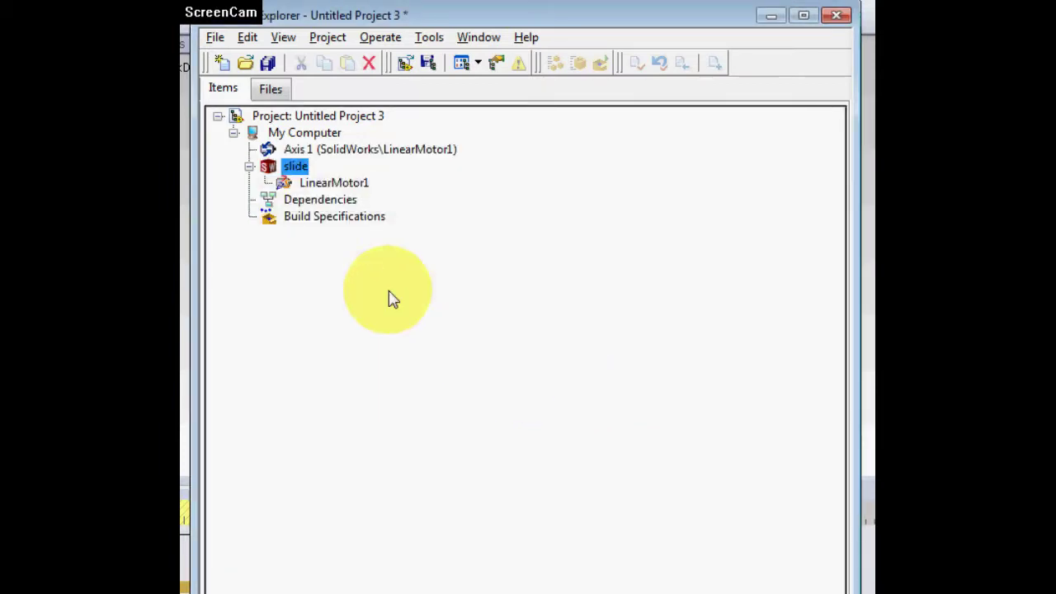
Deploy Axis 1, slide and LinearMotor1 together, undeploying all missing items and switching to Configuration and back to Active mode
ctrl+click(293, 152)
ctrl+click(306, 181)
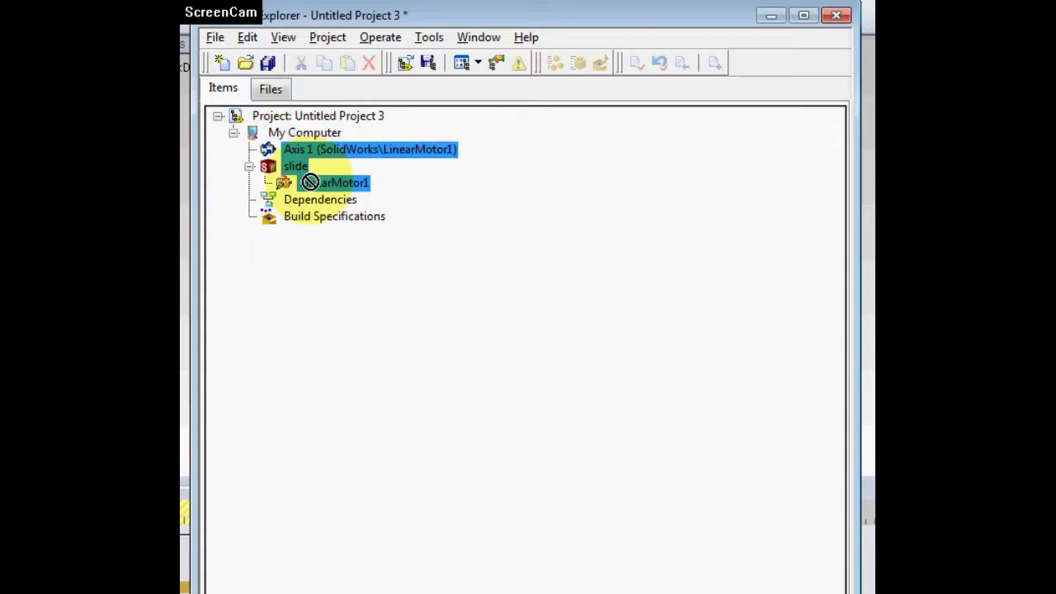
click(291, 155)
click(318, 163)
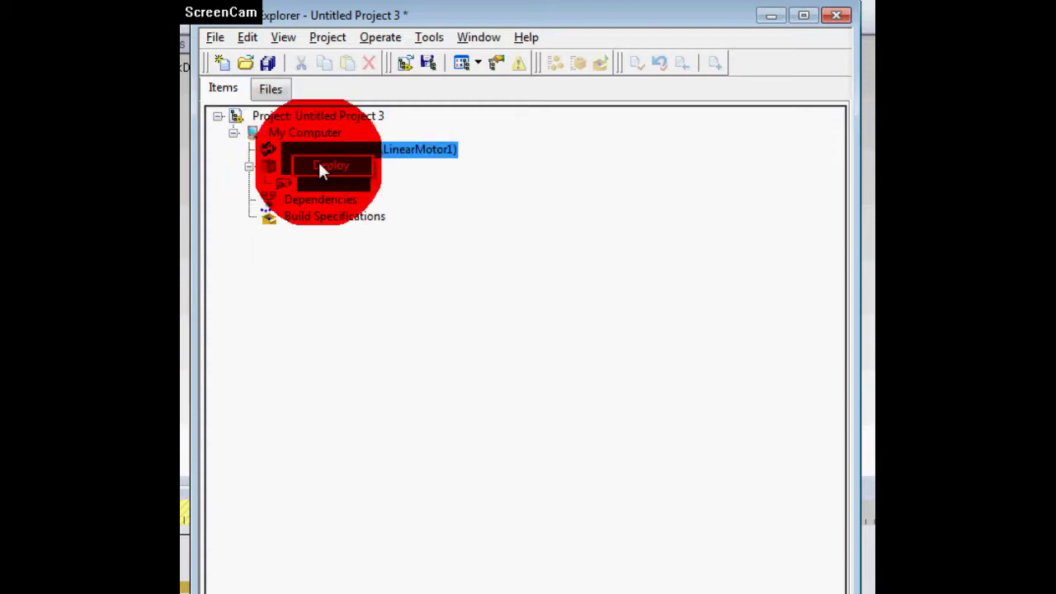
click(540, 245)
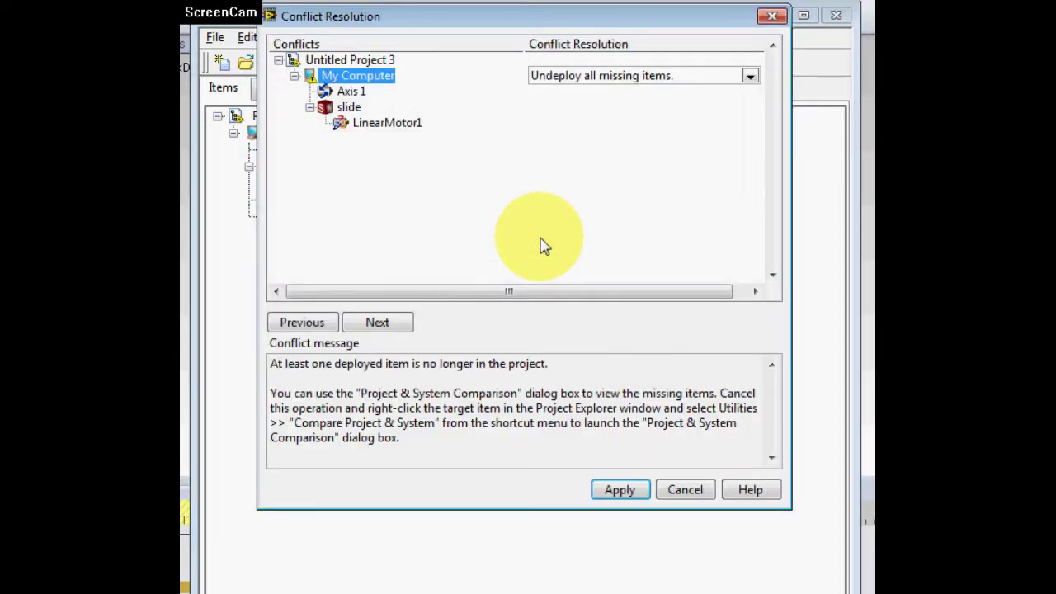
click(619, 491)
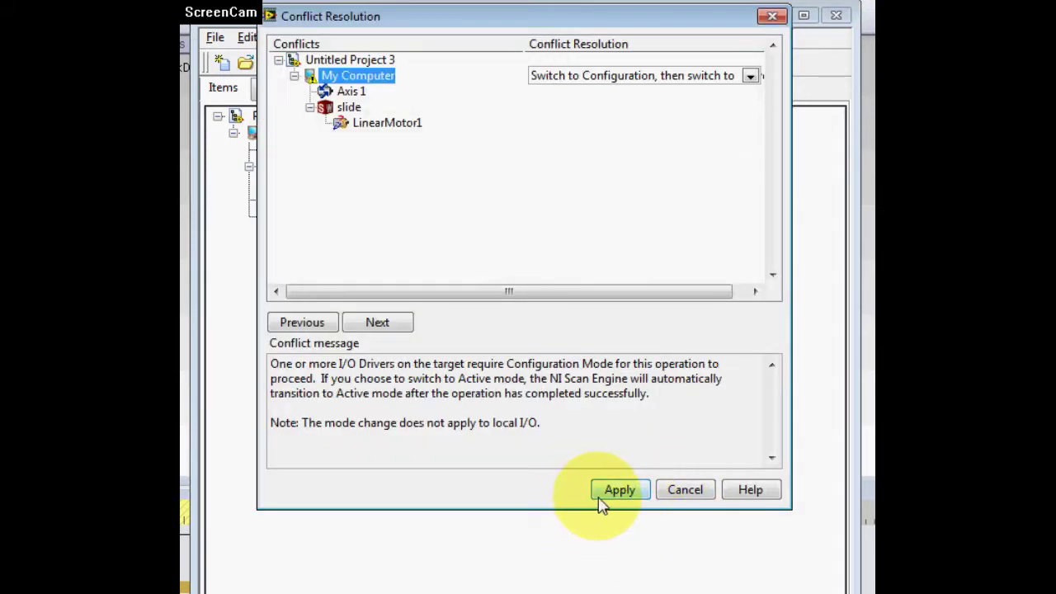
click(615, 495)
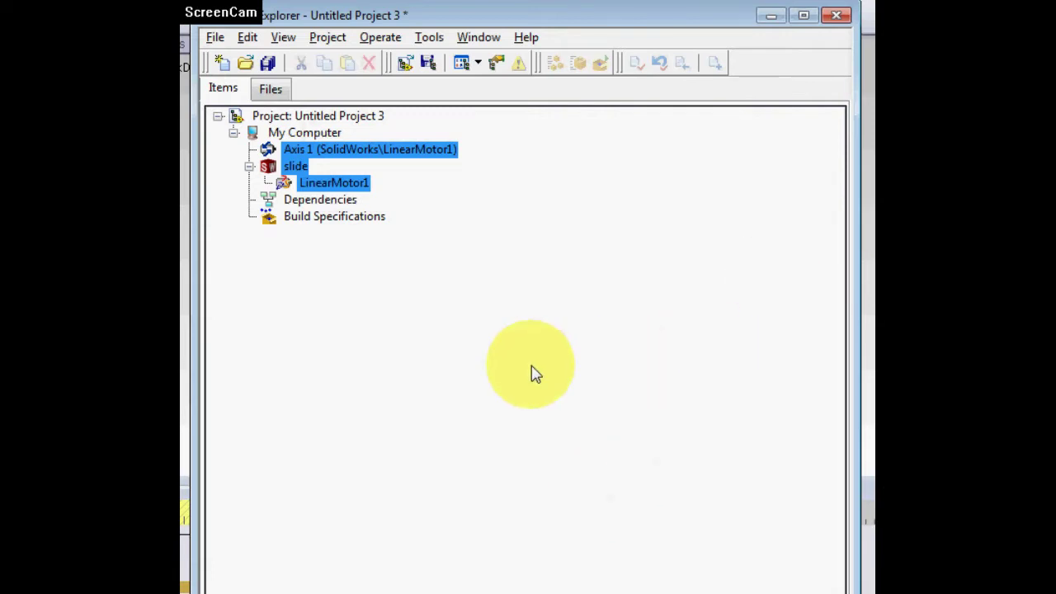
Create a new blank VI under My Computer
drag(589, 19, 641, 7)
right_click(339, 120)
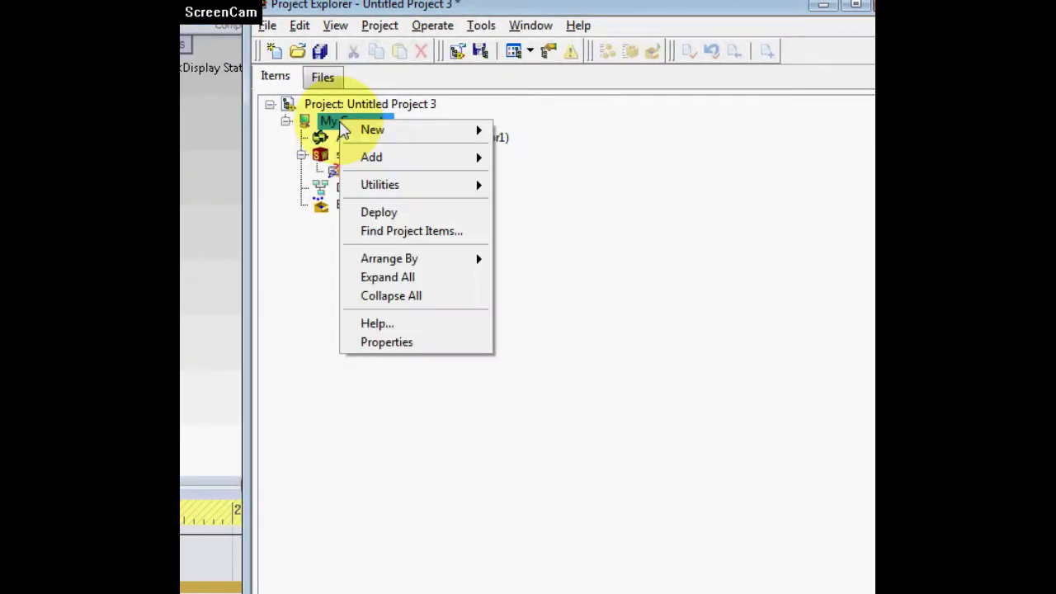
mouse_move(367, 160)
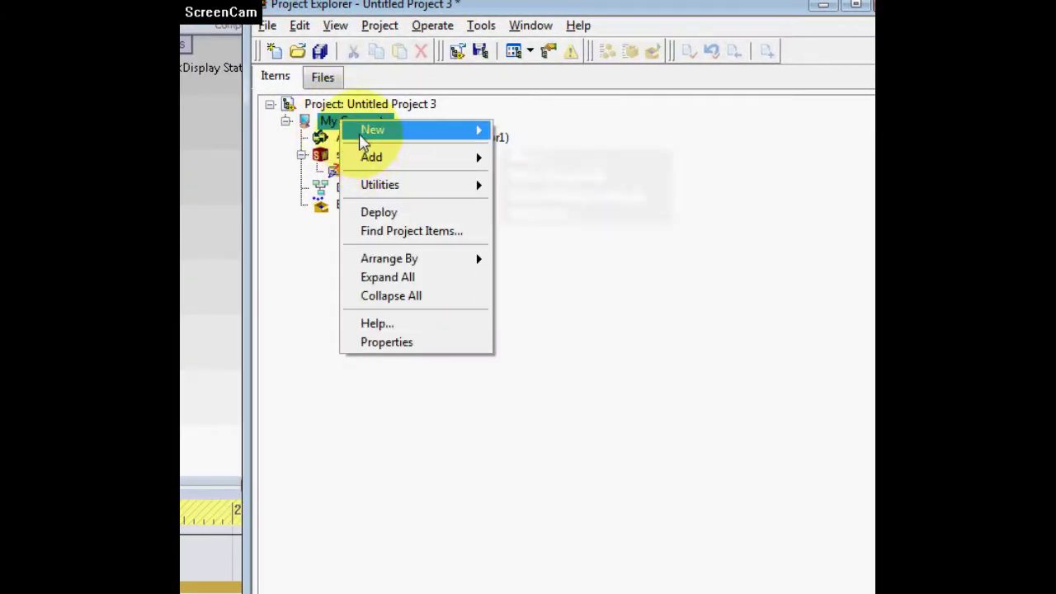
mouse_move(371, 132)
click(510, 131)
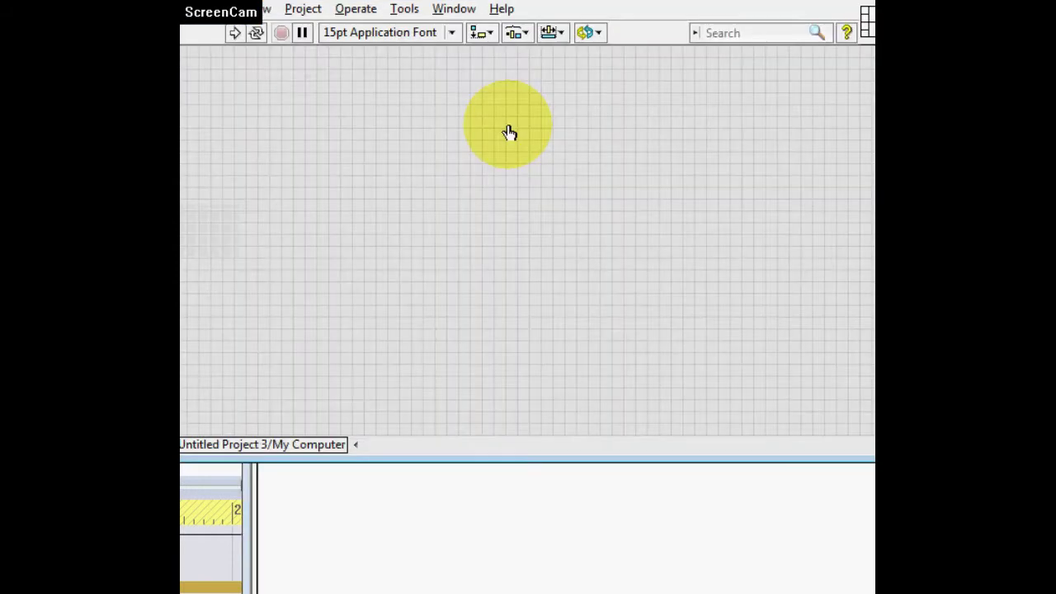